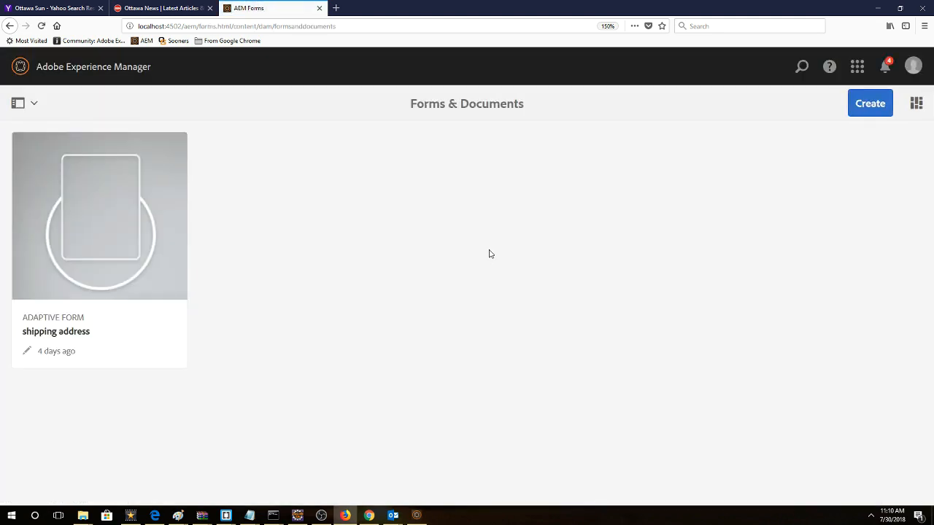
# Step: Start a new adaptive form based on the Blank template and proceed to its properties
pyautogui.click(858, 111)
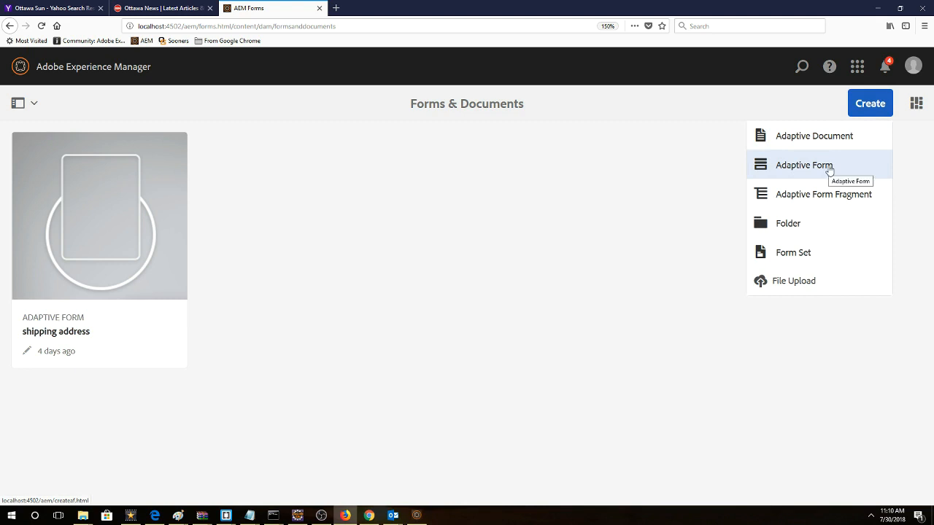
pyautogui.click(830, 171)
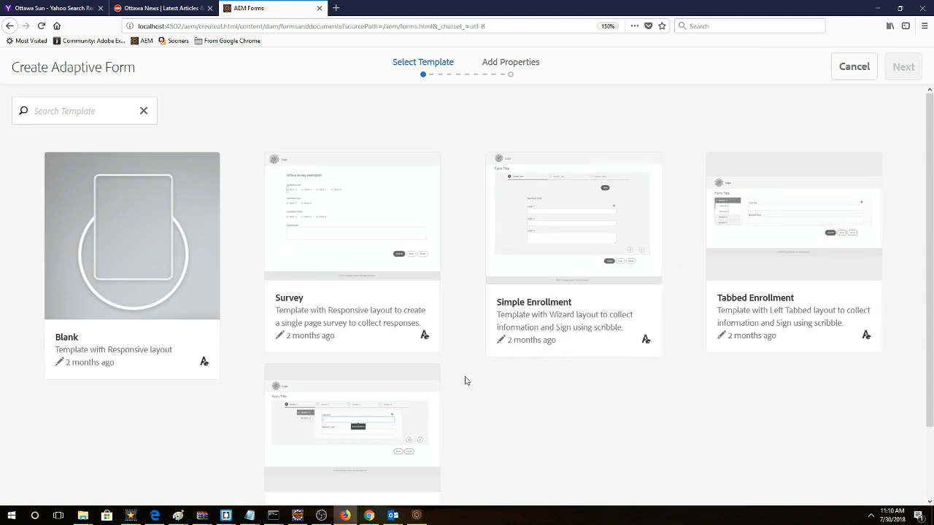
pyautogui.click(132, 265)
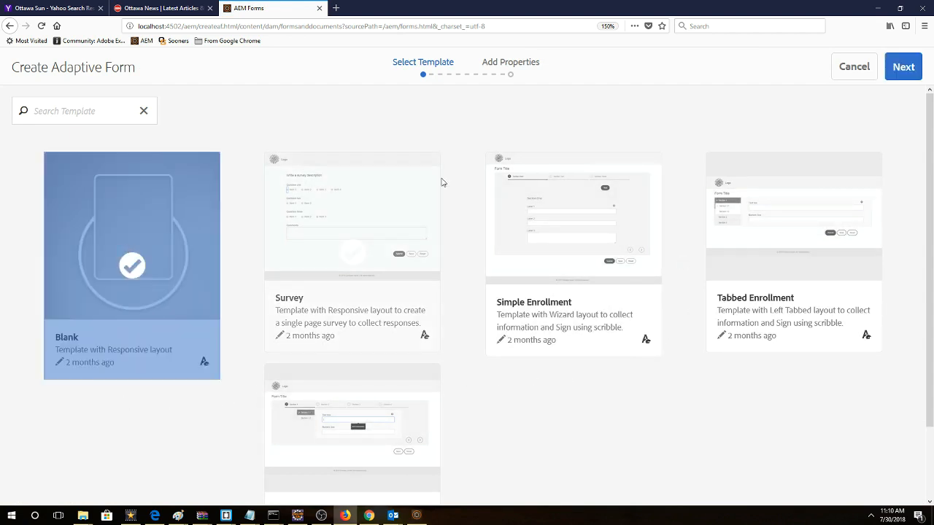
pyautogui.click(902, 72)
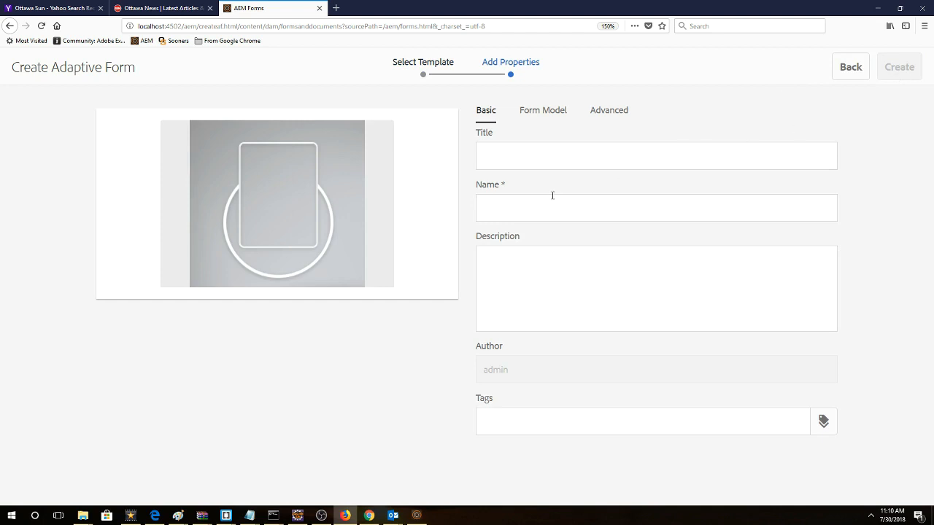
# Step: Title the form CustomerForm, describe it as "This is our customer form", create it and open it for editing
pyautogui.click(548, 153)
pyautogui.write('Cus')
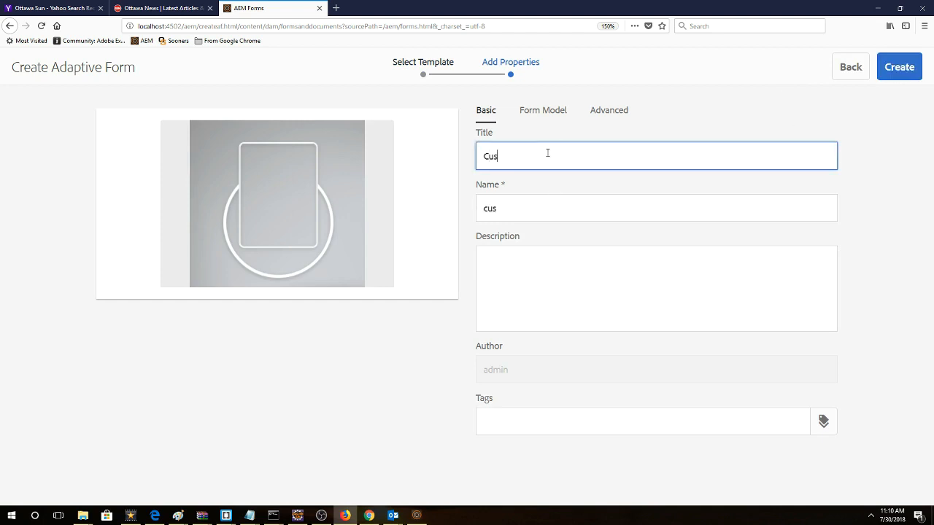
pyautogui.write('tomerForm')
pyautogui.click(511, 258)
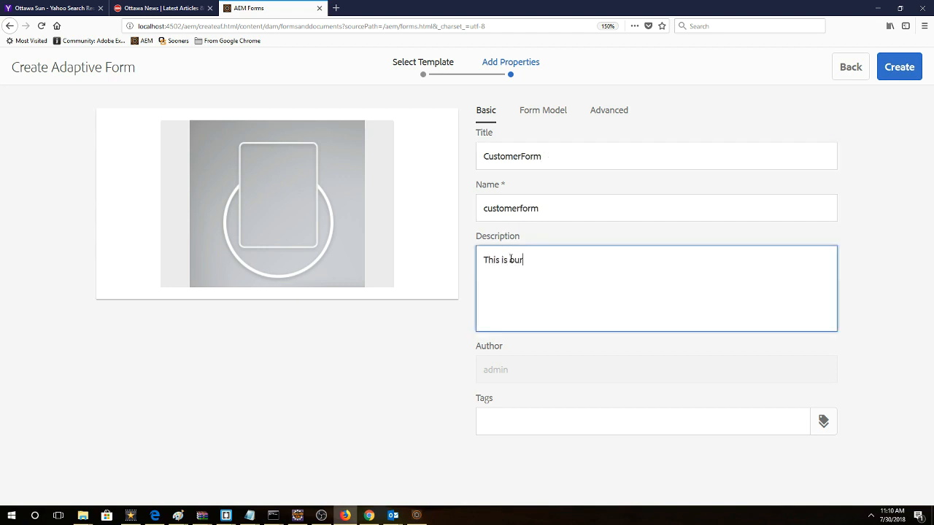
pyautogui.write('This is our customer form')
pyautogui.click(902, 74)
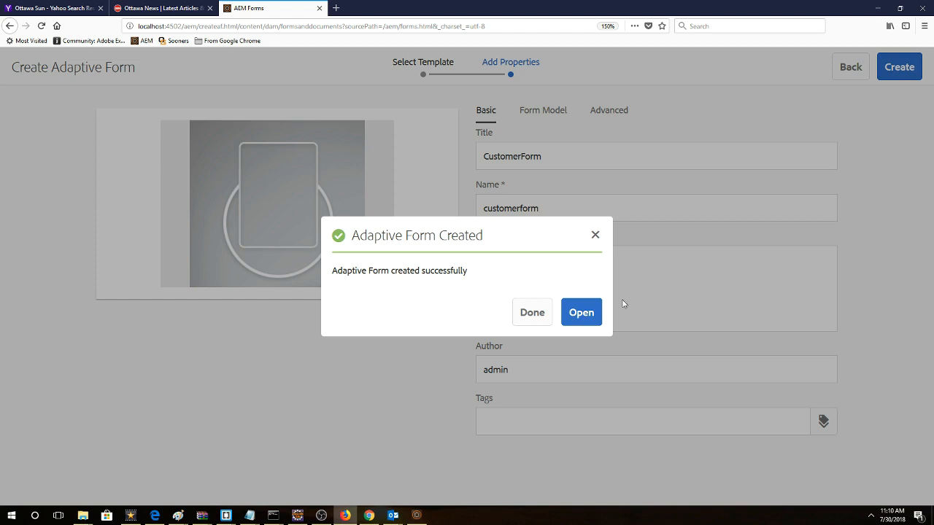
pyautogui.click(591, 321)
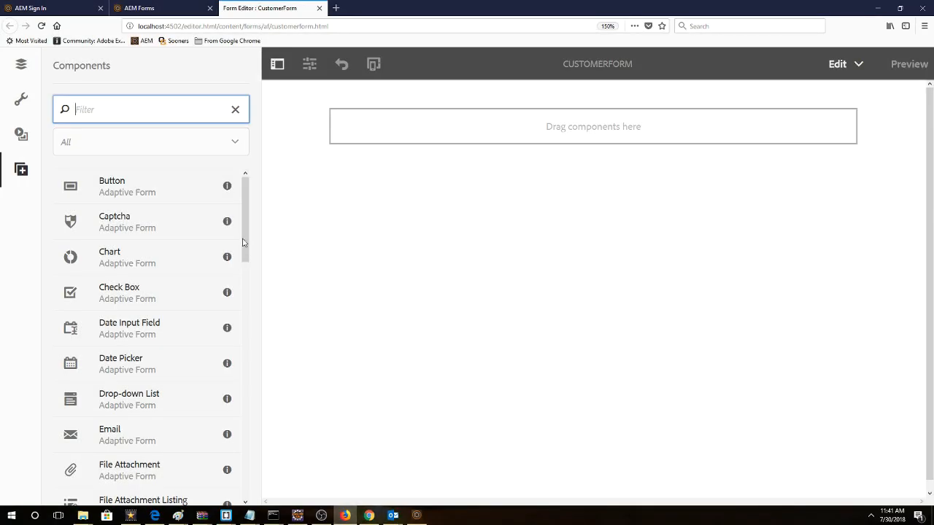
# Step: Add a Header component at the top of the form and place we-retail-instore-logo.png in its image placeholder
pyautogui.moveTo(243, 246); pyautogui.dragTo(245, 299)
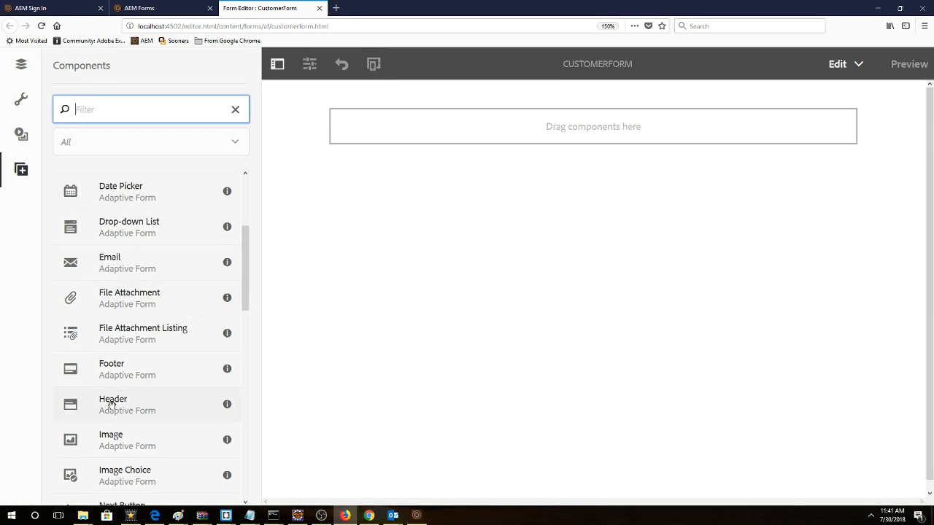
pyautogui.moveTo(71, 410); pyautogui.dragTo(598, 104)
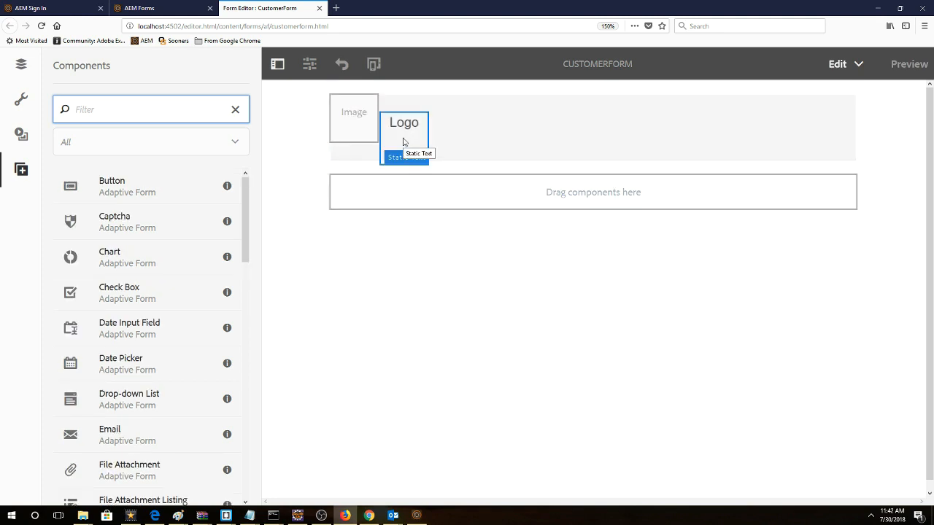
pyautogui.click(20, 108)
pyautogui.click(20, 134)
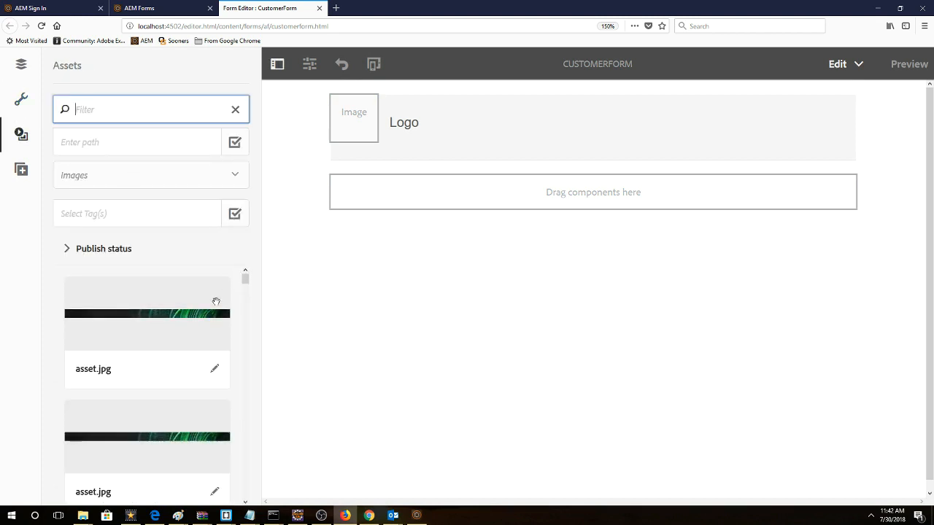
pyautogui.scroll(-1, 213, 310)
pyautogui.scroll(-3, 213, 310)
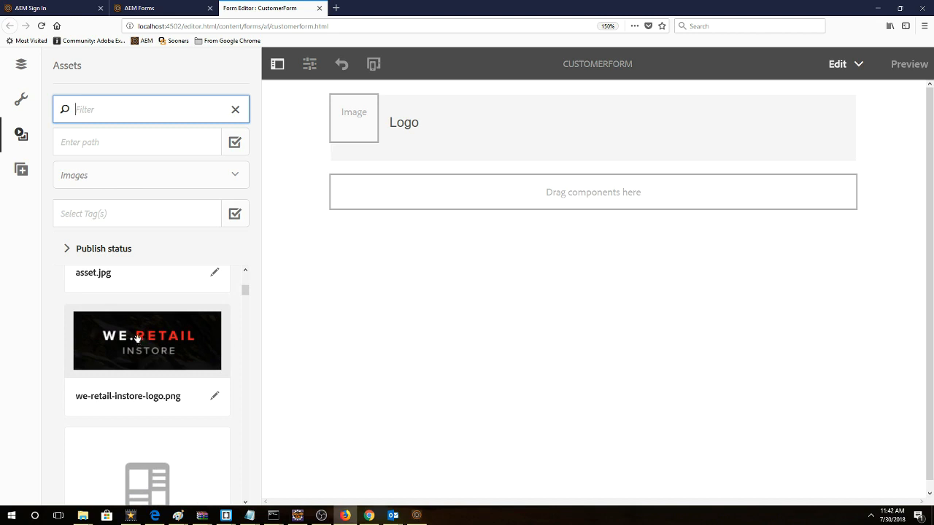
pyautogui.moveTo(137, 339); pyautogui.dragTo(358, 124)
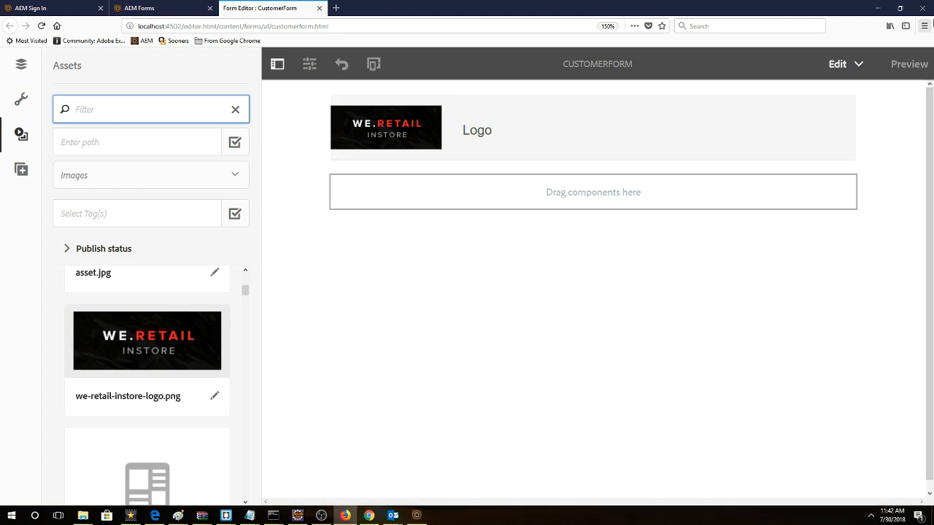
pyautogui.click(920, 66)
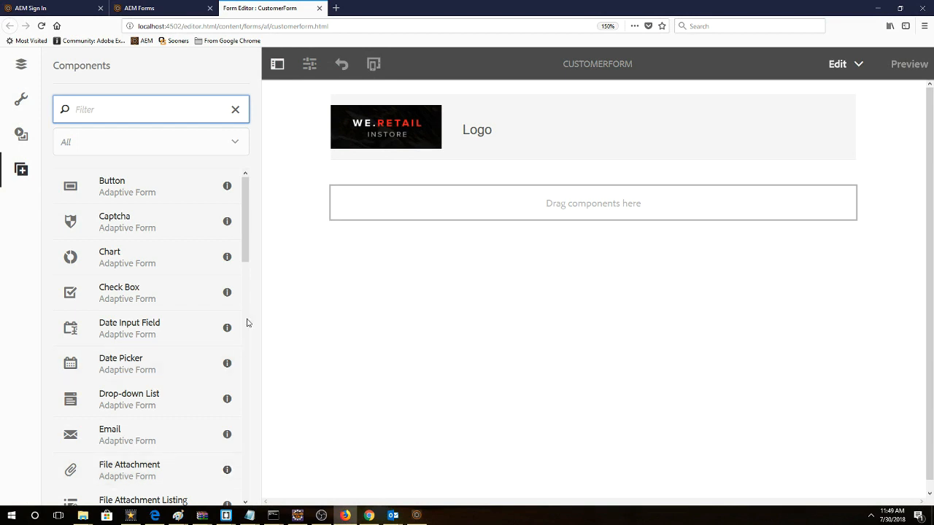
# Step: Add a Numeric Box below the header with the element name customer_ID and the title Customer ID
pyautogui.moveTo(244, 244); pyautogui.dragTo(239, 340)
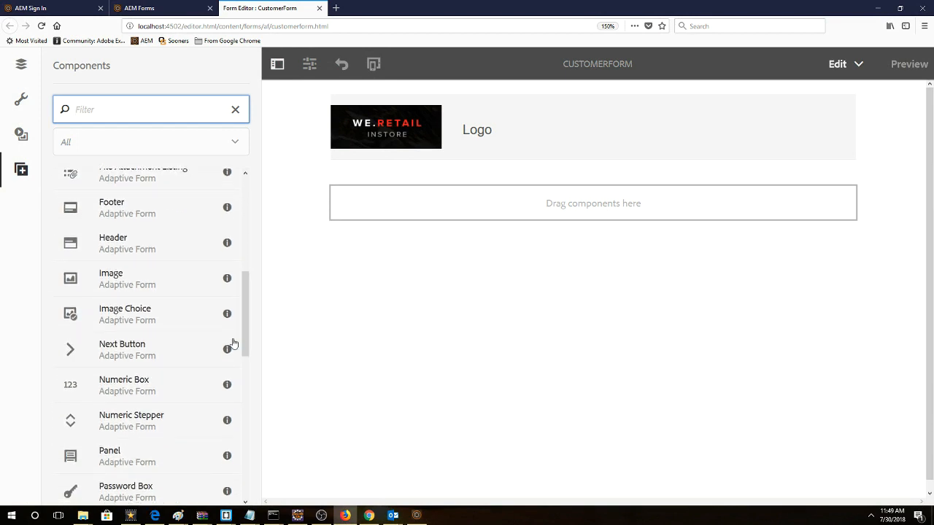
pyautogui.moveTo(142, 384); pyautogui.dragTo(470, 246)
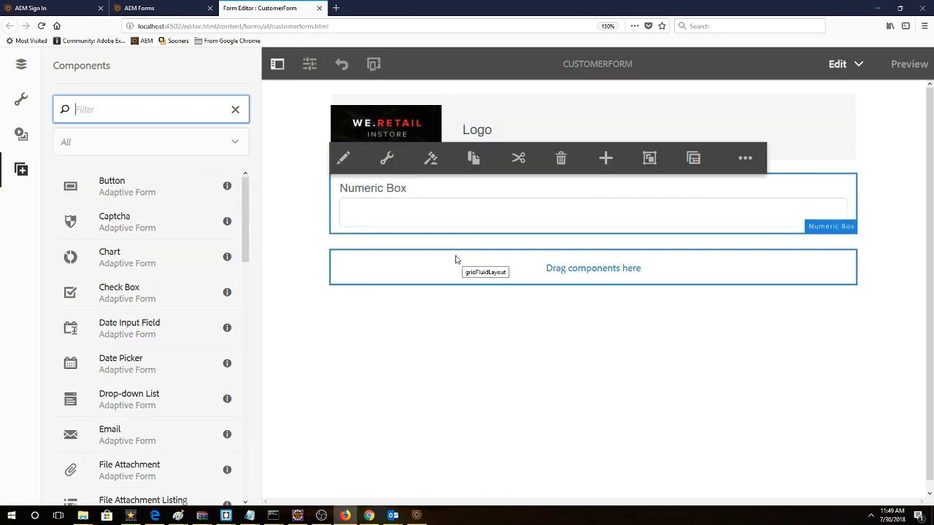
pyautogui.click(386, 160)
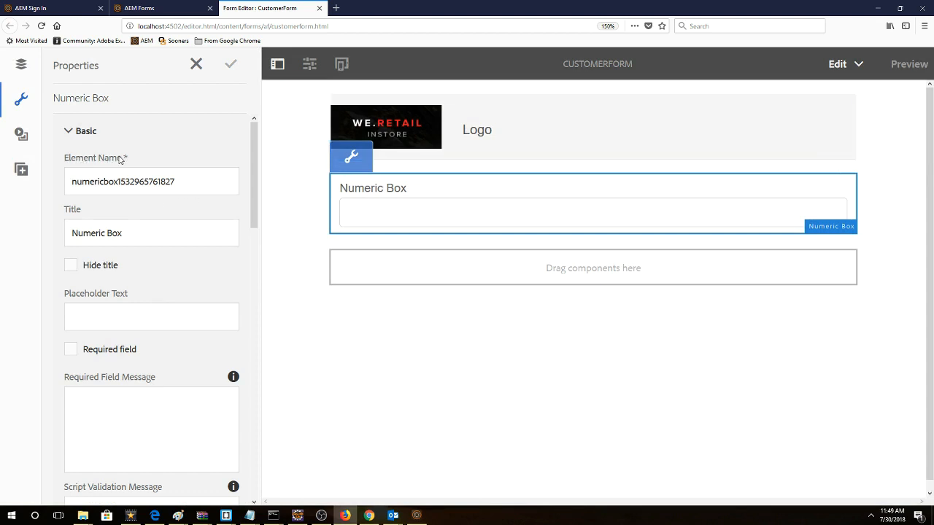
pyautogui.doubleClick(191, 189)
pyautogui.write('customer_ID')
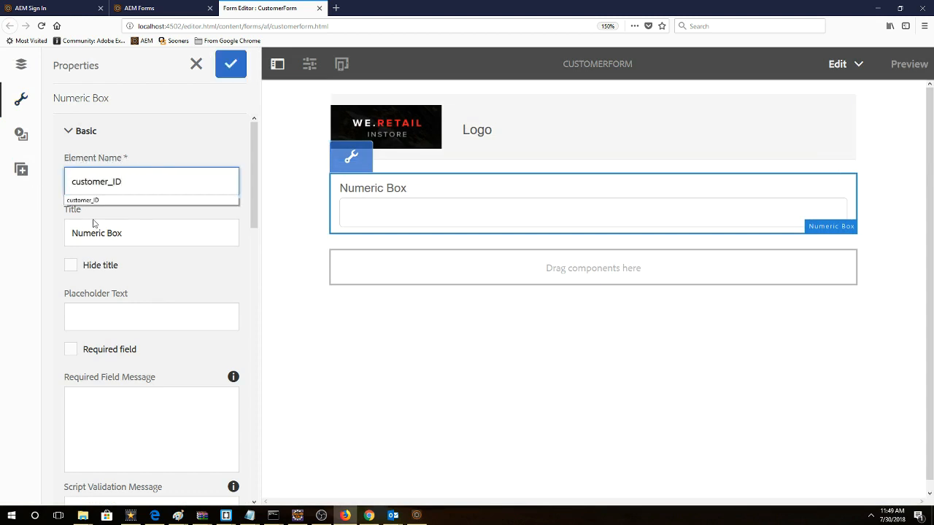
pyautogui.click(120, 233)
pyautogui.tripleClick(104, 232)
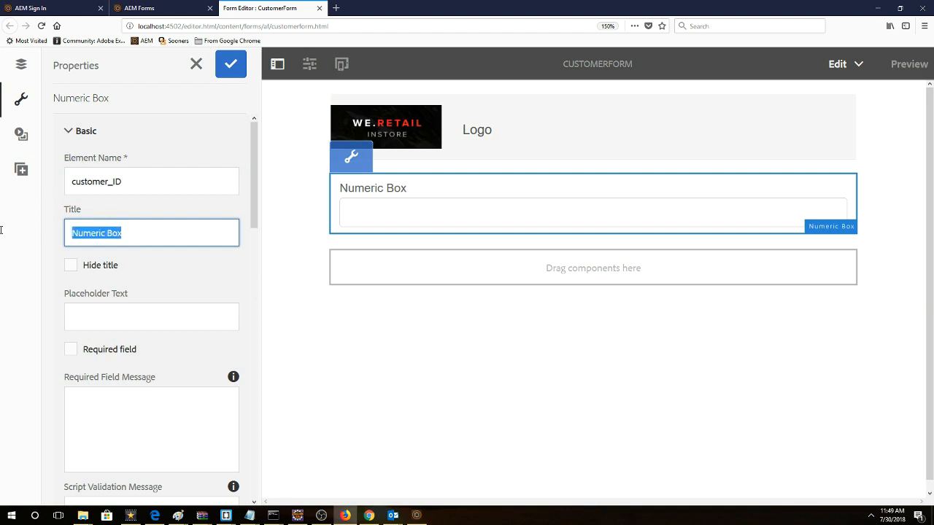
pyautogui.write('Customer ID')
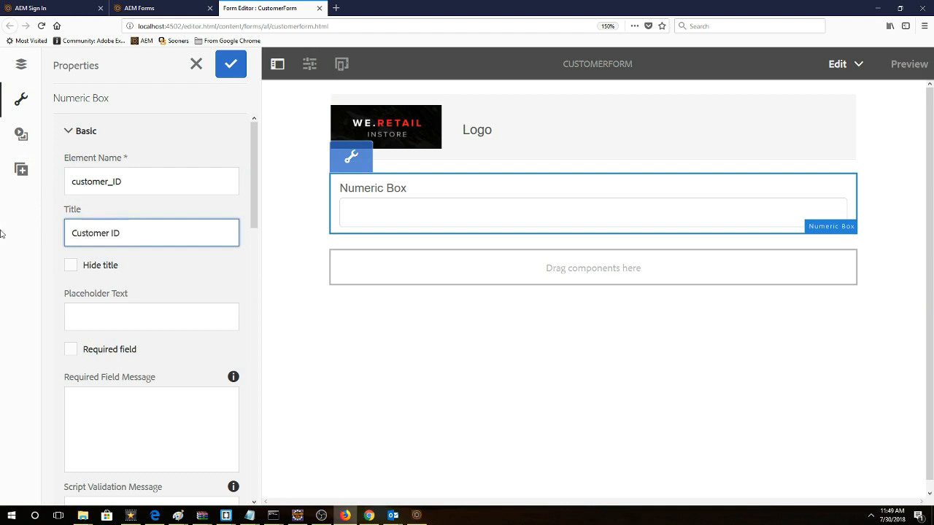
pyautogui.click(232, 64)
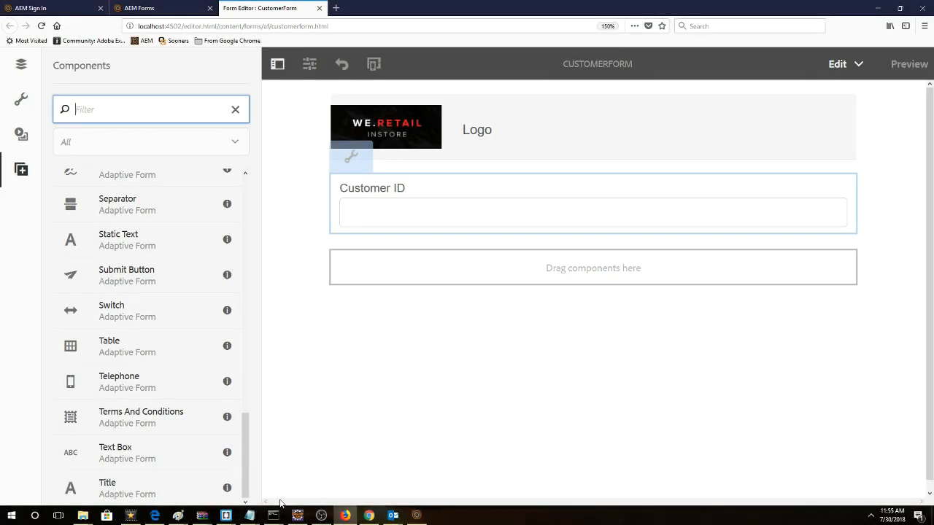
# Step: Add a Text Box below the Customer ID field with the element name customer_Name and the title Name
pyautogui.moveTo(135, 456); pyautogui.dragTo(556, 270)
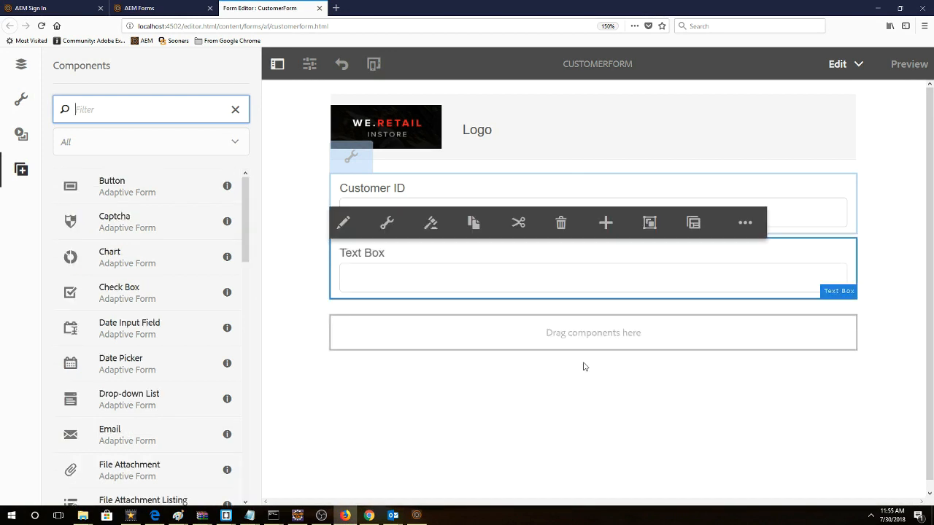
pyautogui.click(388, 224)
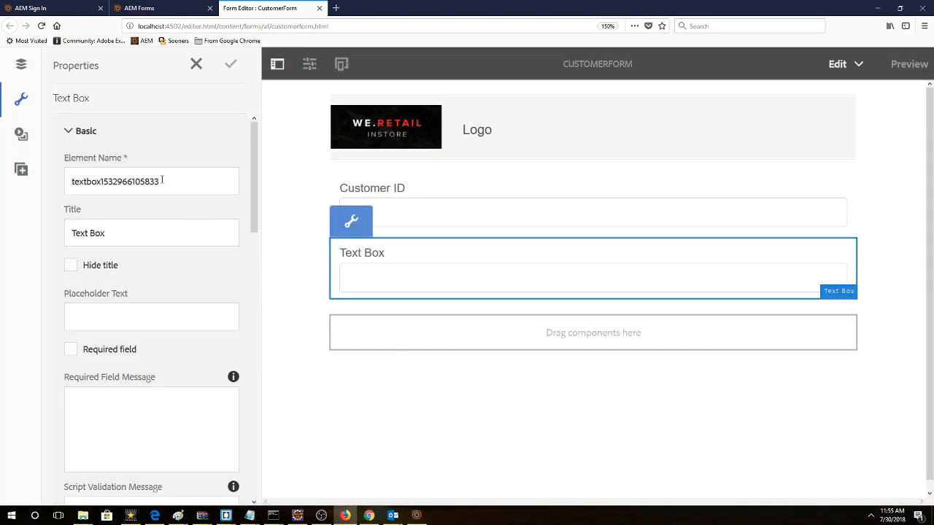
pyautogui.doubleClick(162, 181)
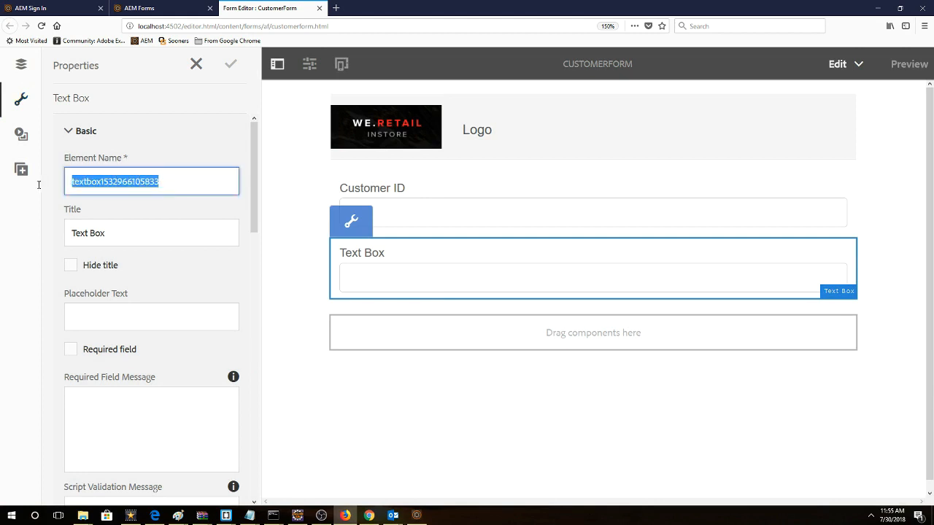
pyautogui.write('customer_Name')
pyautogui.press('Tab')
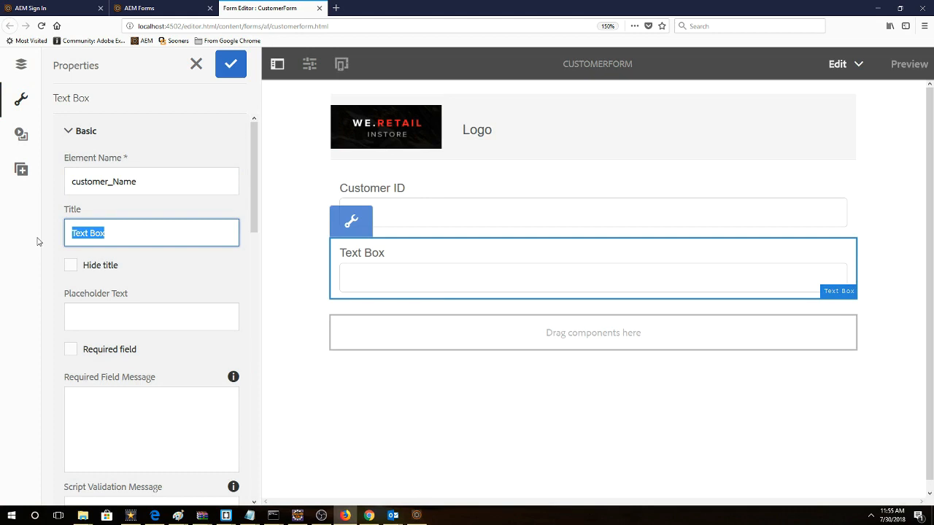
pyautogui.write('Name')
pyautogui.click(232, 66)
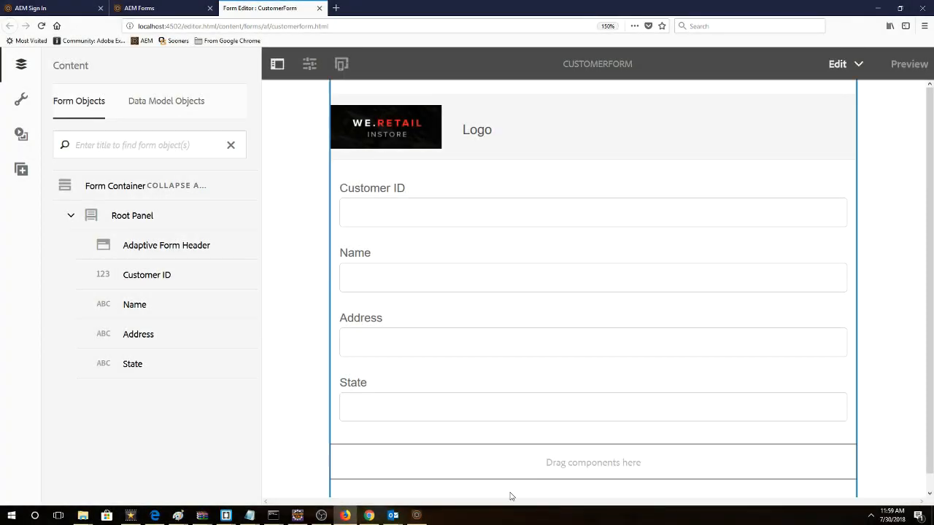
# Step: Review the element names and titles in the properties of the Address and State text boxes
pyautogui.click(509, 341)
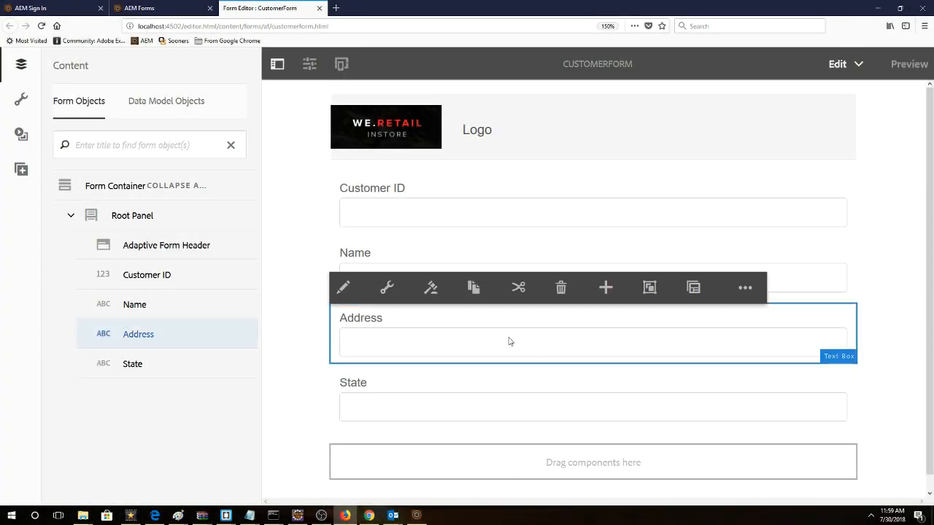
pyautogui.click(387, 287)
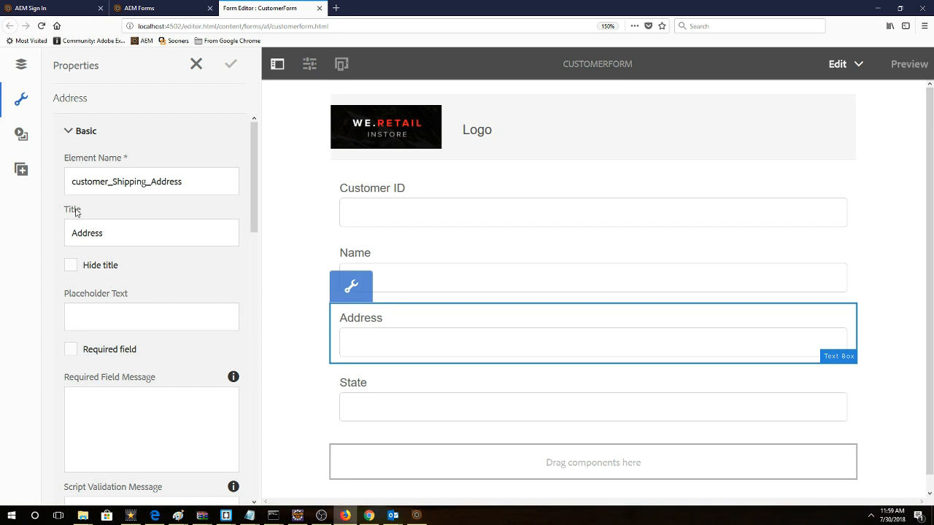
pyautogui.click(365, 378)
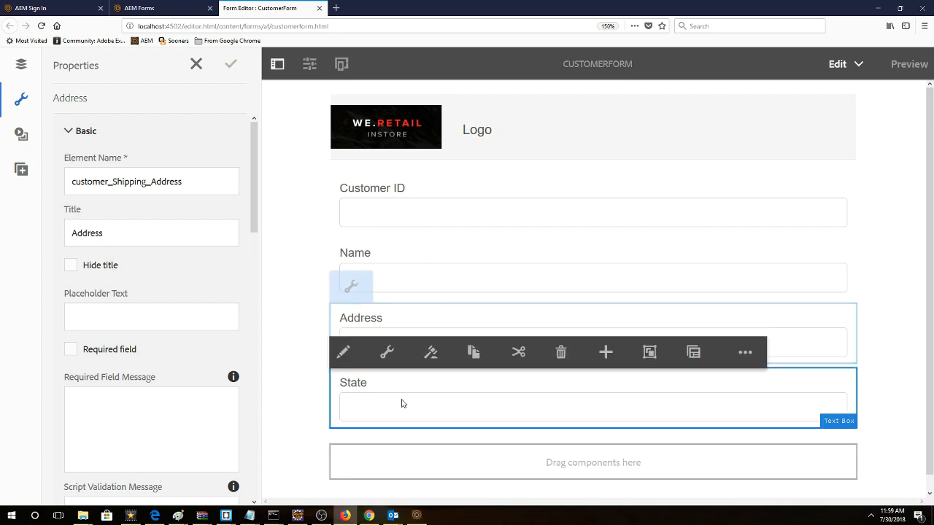
pyautogui.click(387, 364)
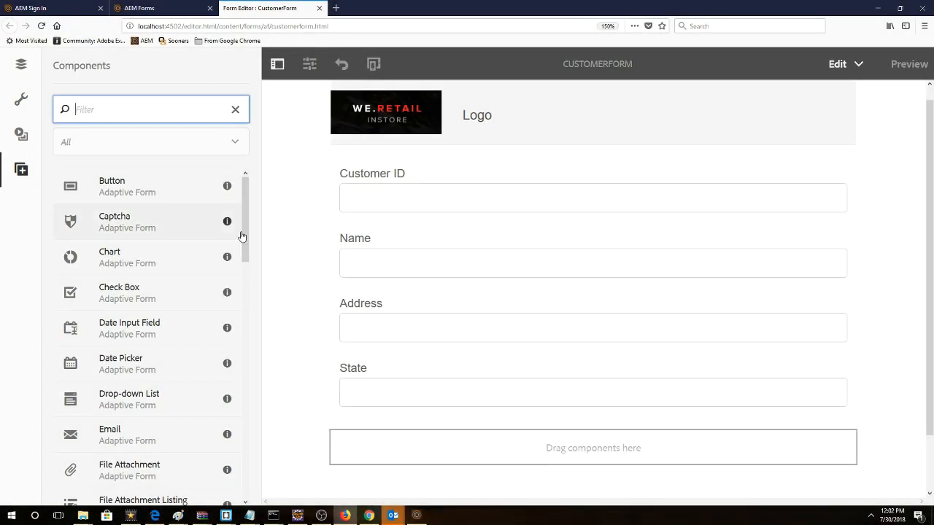
# Step: Add a Numeric Box below the State field with the element name customer_ZIPCode and the title Zip code
pyautogui.moveTo(243, 236); pyautogui.dragTo(248, 382)
pyautogui.moveTo(119, 209); pyautogui.dragTo(590, 455)
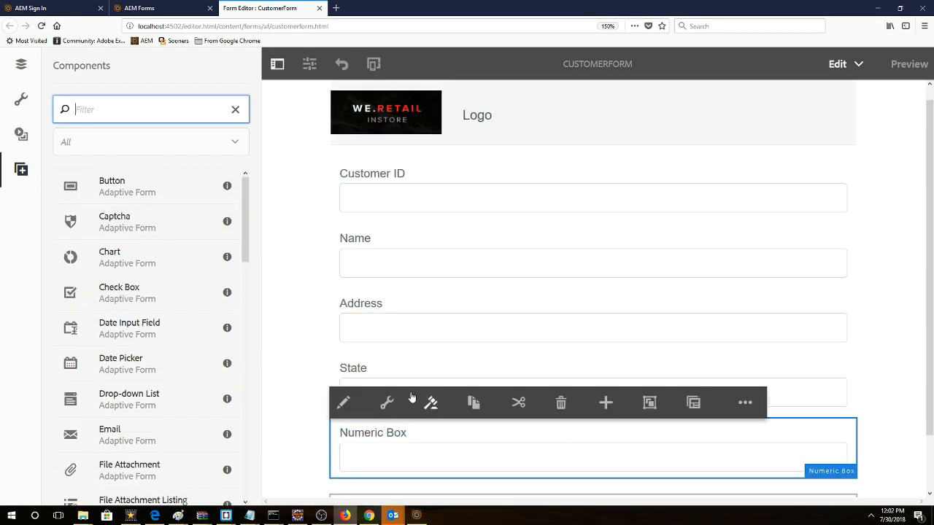
pyautogui.click(386, 403)
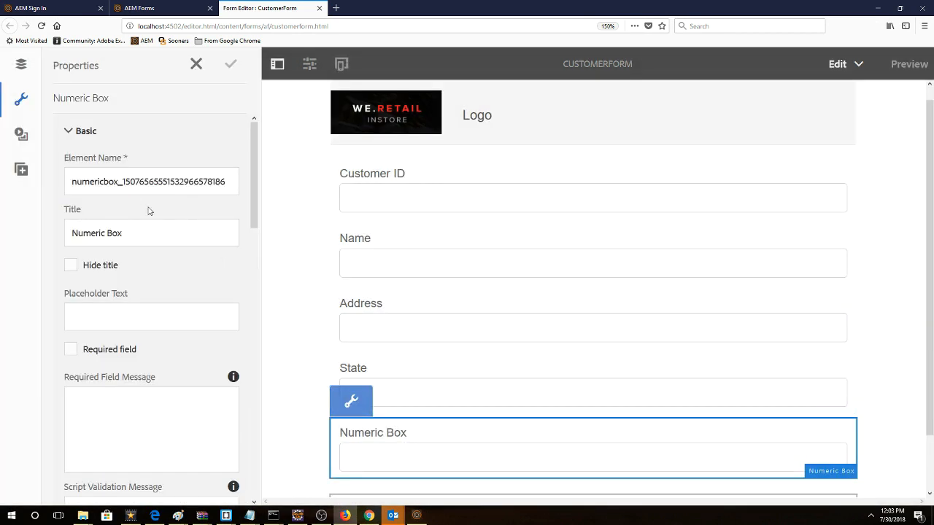
pyautogui.moveTo(219, 183); pyautogui.dragTo(33, 191)
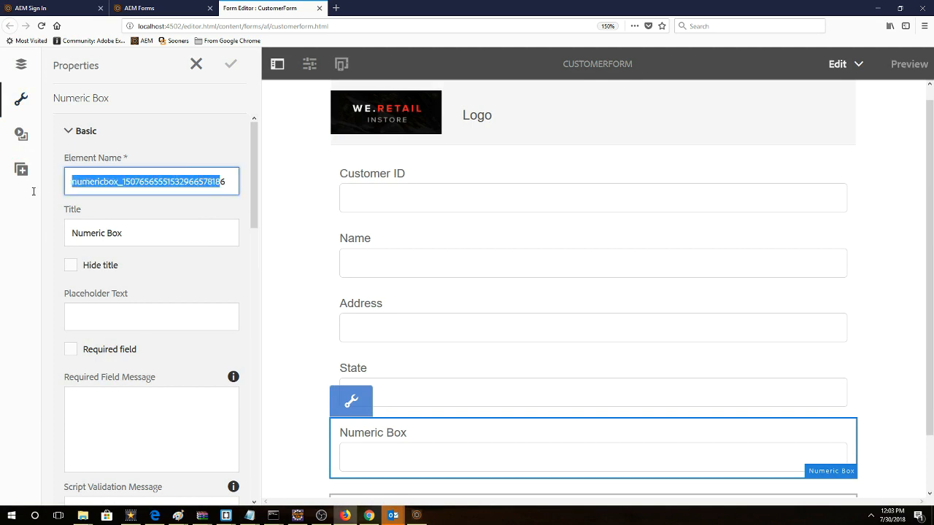
pyautogui.press('Delete')
pyautogui.press('Delete')
pyautogui.write('customer_ZIPCode')
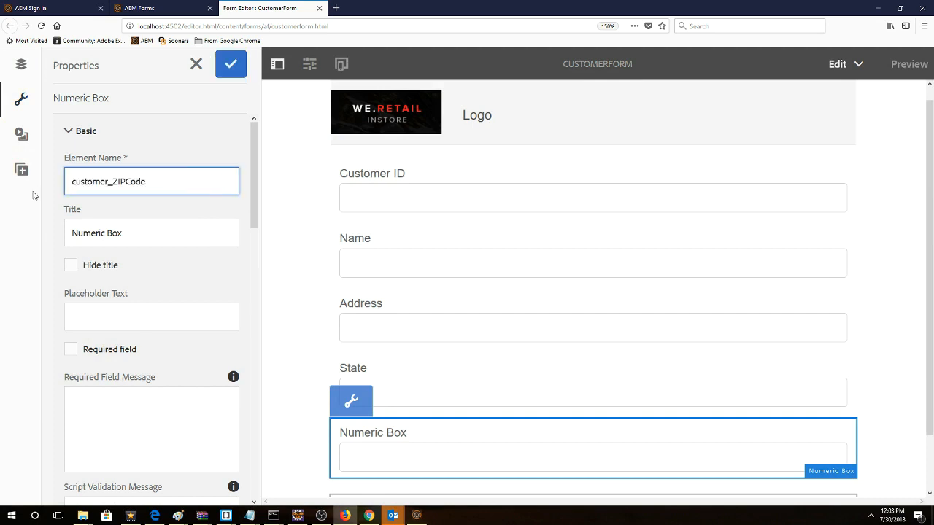
pyautogui.moveTo(135, 229); pyautogui.dragTo(42, 238)
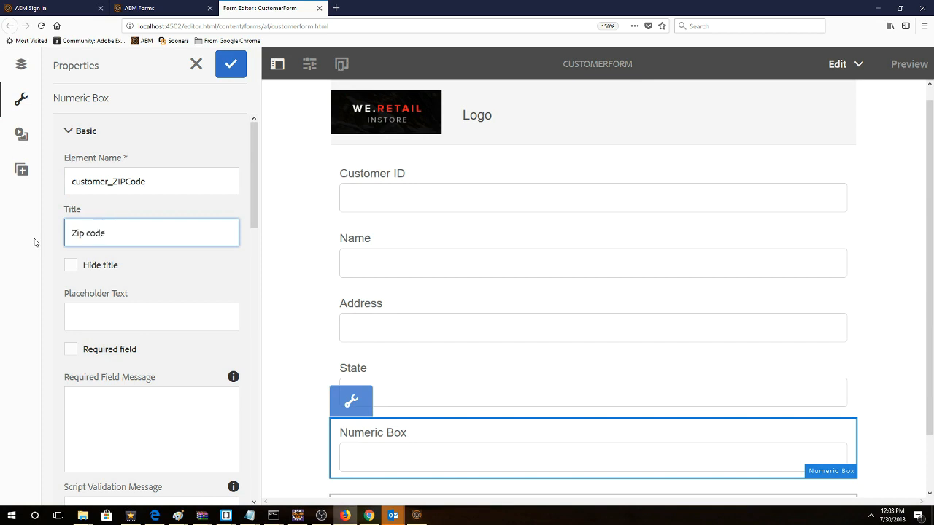
# Step: Set the Zip code field's maximum number of digits to 6 and apply its properties
pyautogui.moveTo(253, 212); pyautogui.dragTo(248, 317)
pyautogui.click(77, 390)
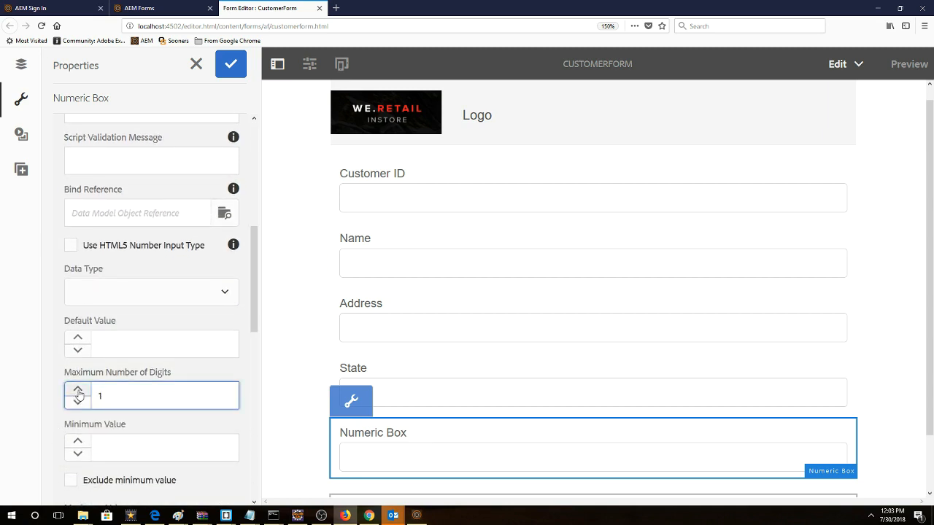
pyautogui.click(78, 390)
pyautogui.click(77, 390)
pyautogui.click(77, 390)
pyautogui.click(230, 67)
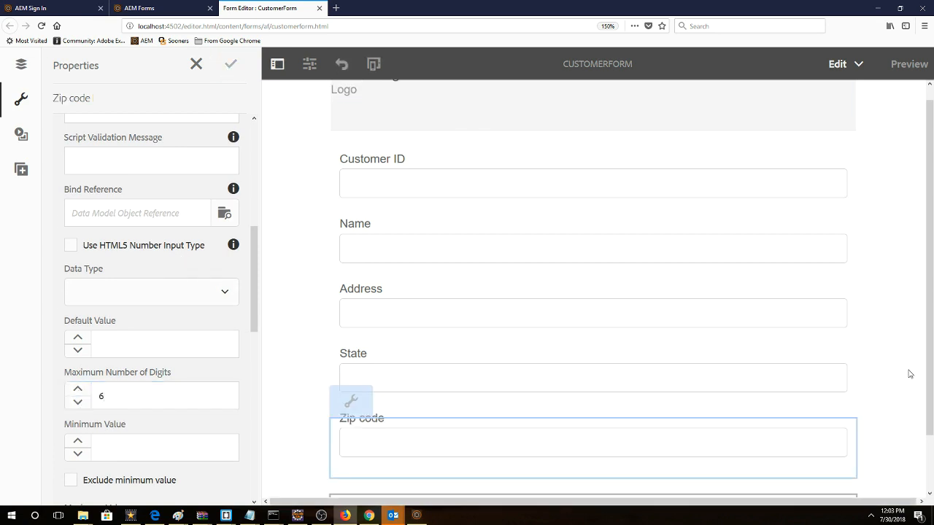
# Step: Add an Email component below the Zip code field and set its element name to customer_Email
pyautogui.click(623, 467)
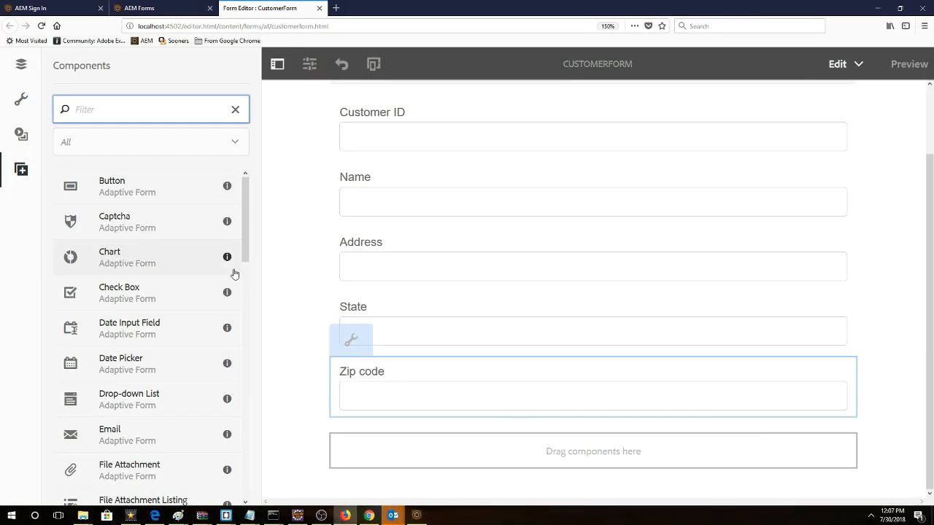
pyautogui.moveTo(243, 255)
pyautogui.mouseDown()
pyautogui.moveTo(243, 432)
pyautogui.moveTo(253, 366)
pyautogui.mouseUp()
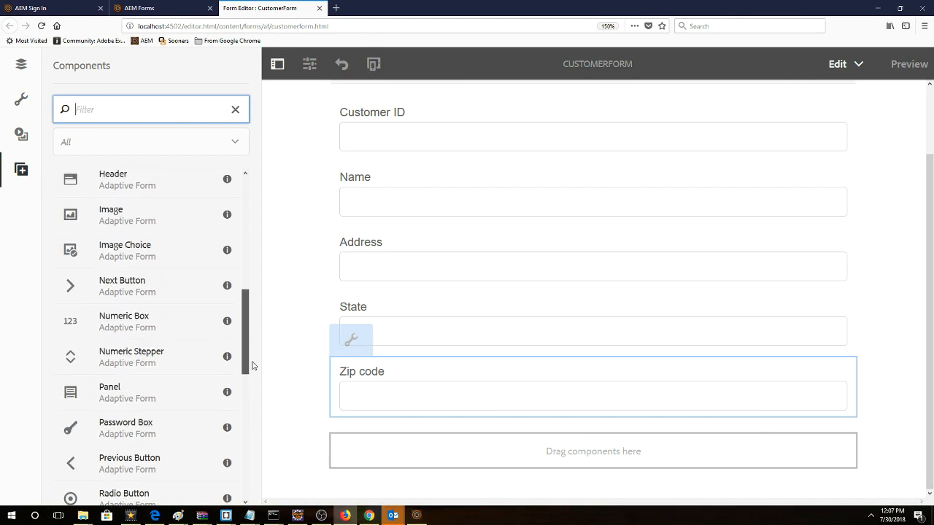
pyautogui.moveTo(253, 366); pyautogui.dragTo(270, 324)
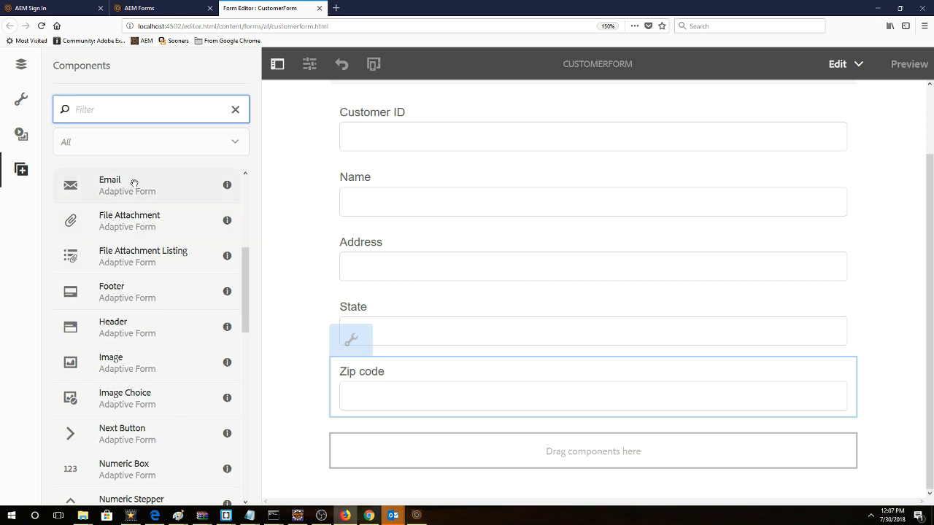
pyautogui.moveTo(109, 181); pyautogui.dragTo(546, 457)
pyautogui.click(507, 477)
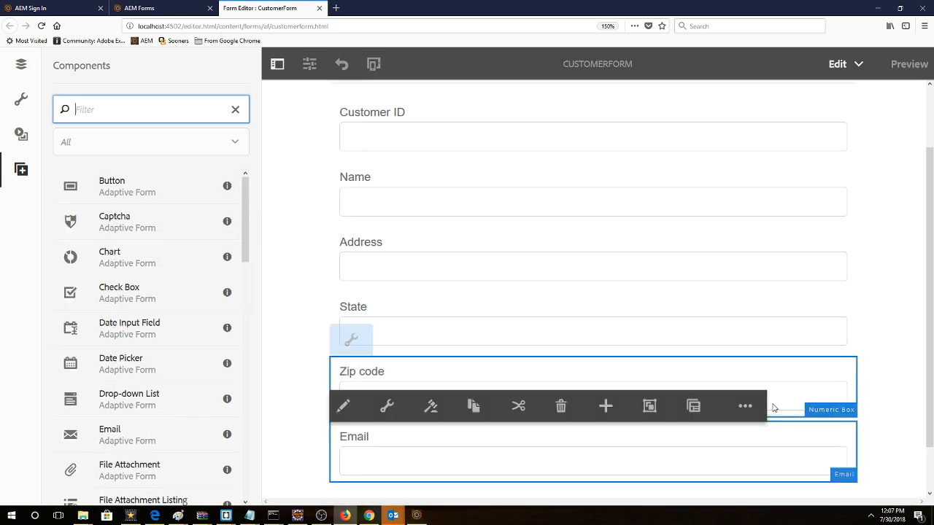
pyautogui.click(384, 409)
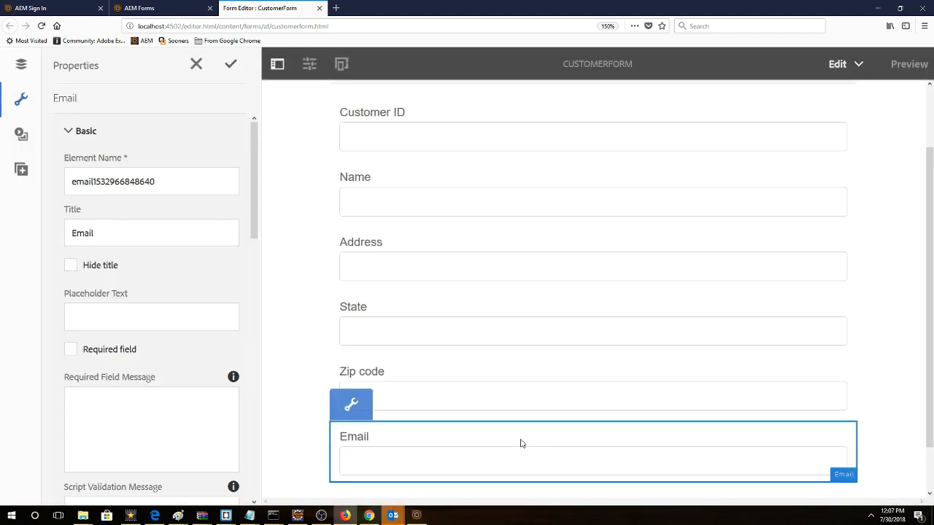
pyautogui.moveTo(170, 175); pyautogui.dragTo(1, 186)
pyautogui.write('customer_Email')
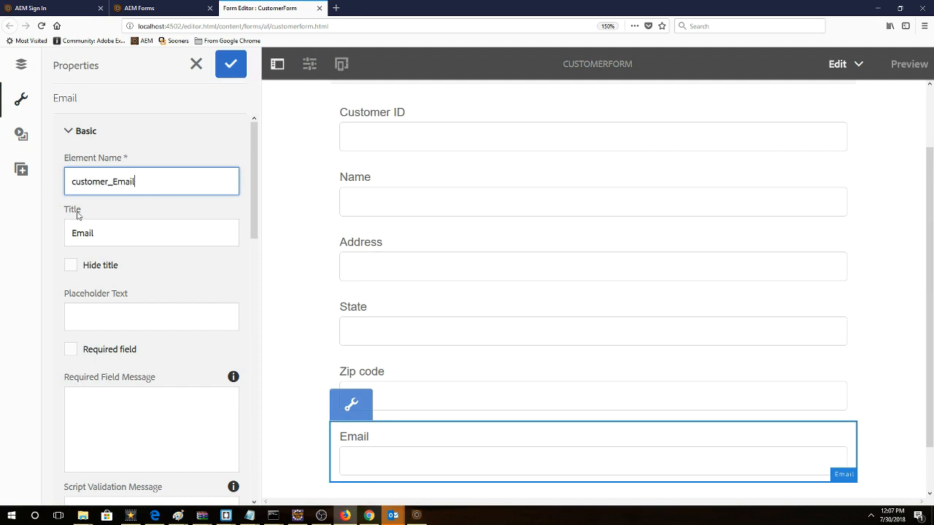
pyautogui.click(239, 66)
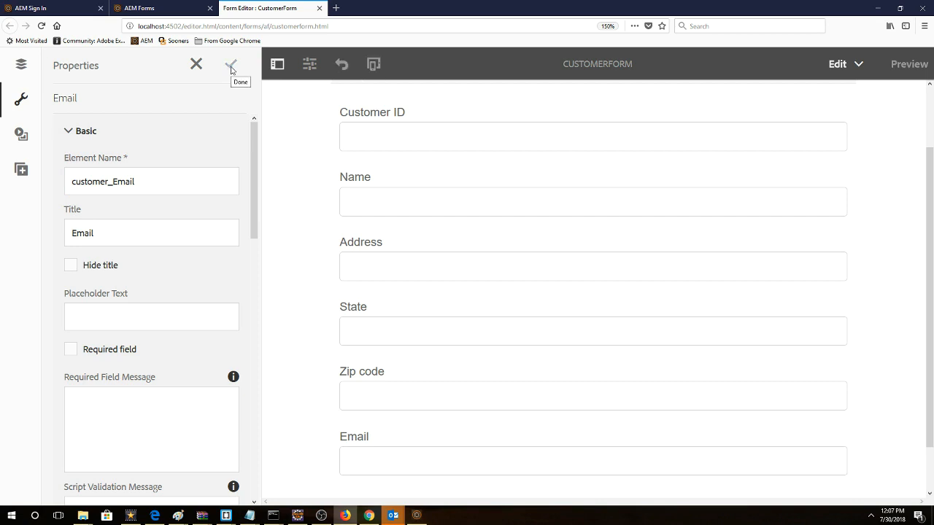
# Step: Preview the form from the logo header to the Email field, and return to editing
pyautogui.click(909, 64)
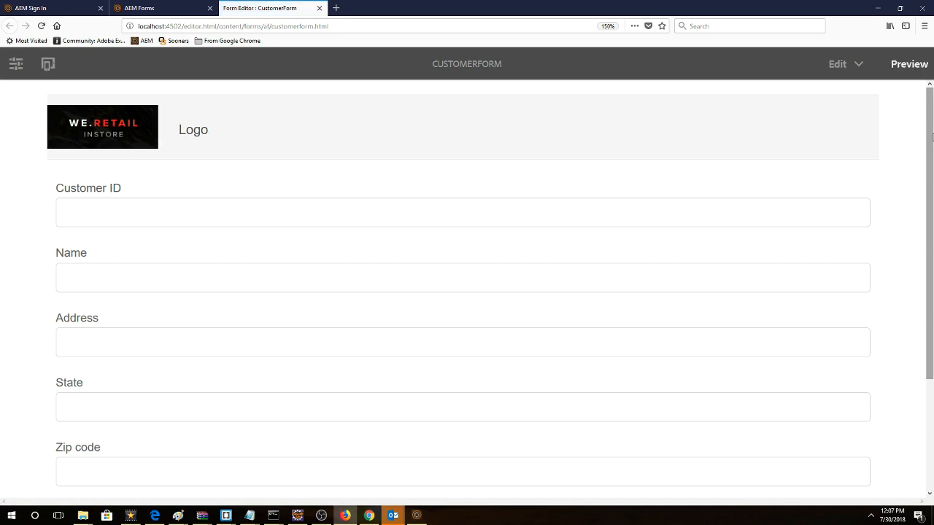
pyautogui.moveTo(933, 138)
pyautogui.mouseDown()
pyautogui.moveTo(932, 238)
pyautogui.moveTo(932, 143)
pyautogui.mouseUp()
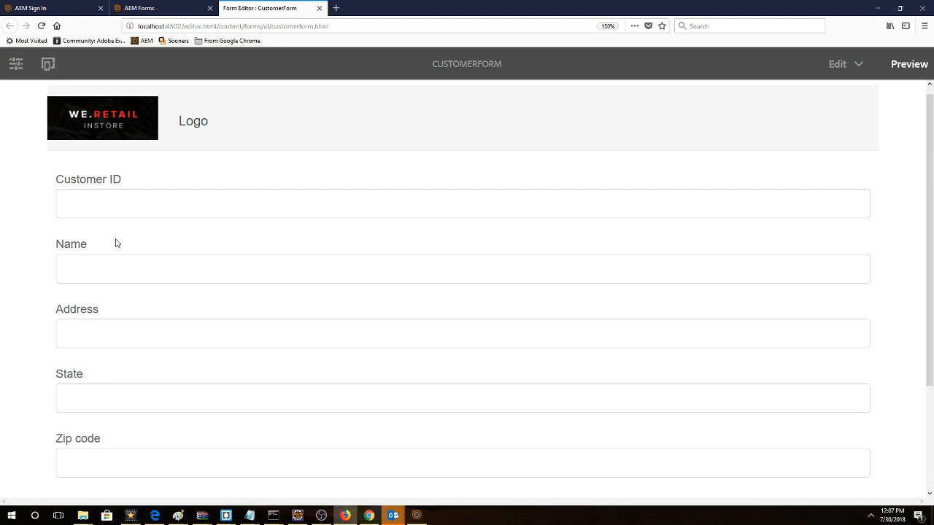
pyautogui.scroll(-2, 92, 377)
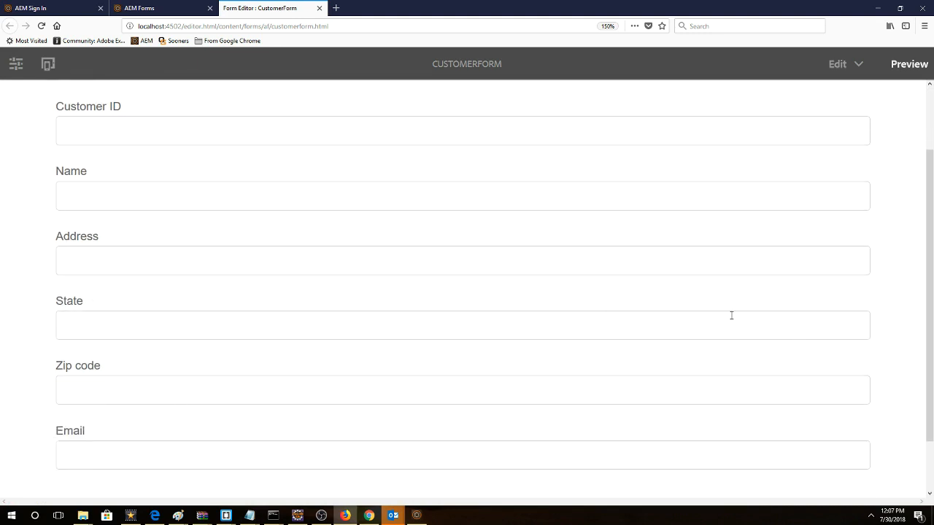
pyautogui.click(837, 65)
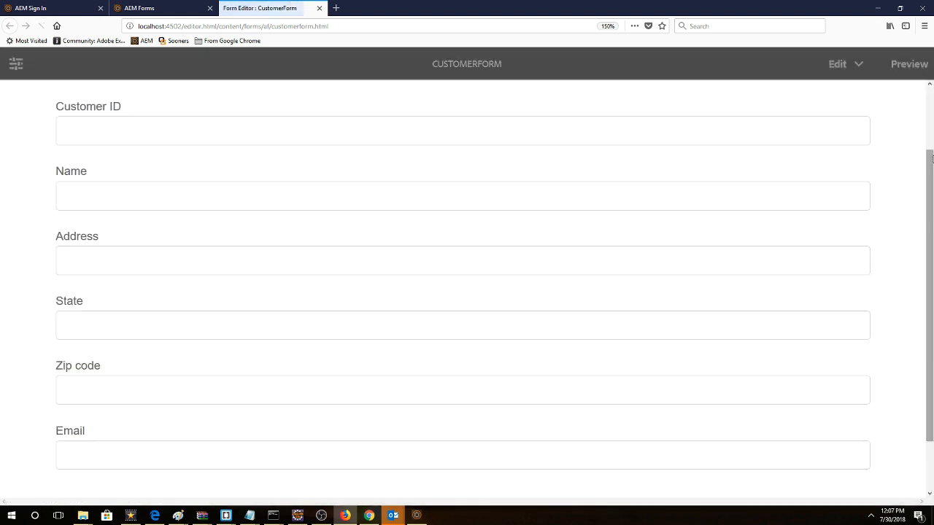
# Step: Add a Submit Button below the Email field and preview the form
pyautogui.click(16, 64)
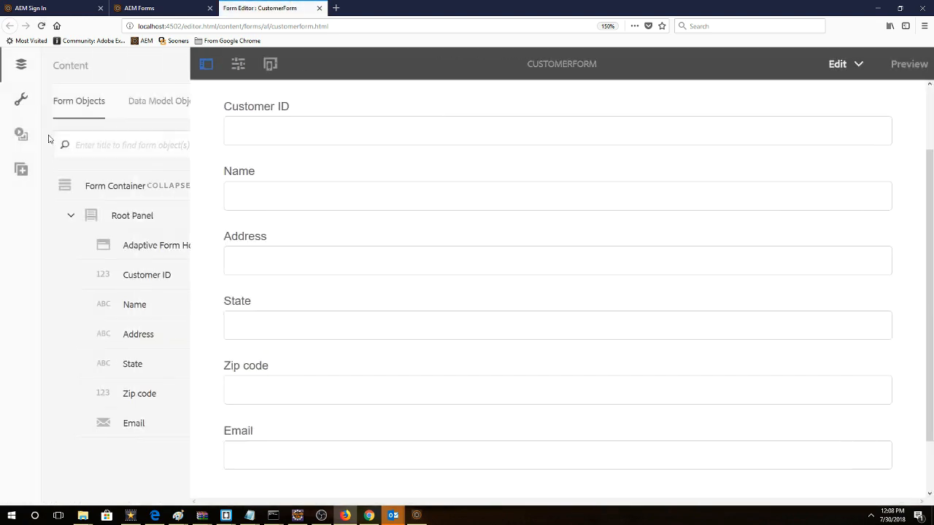
pyautogui.click(21, 170)
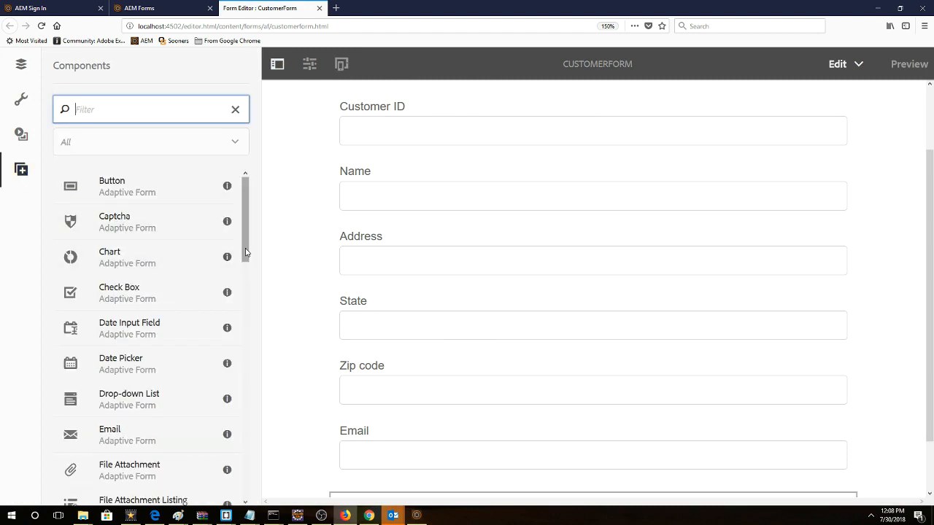
pyautogui.scroll(-10, 237, 417)
pyautogui.scroll(-5, 237, 417)
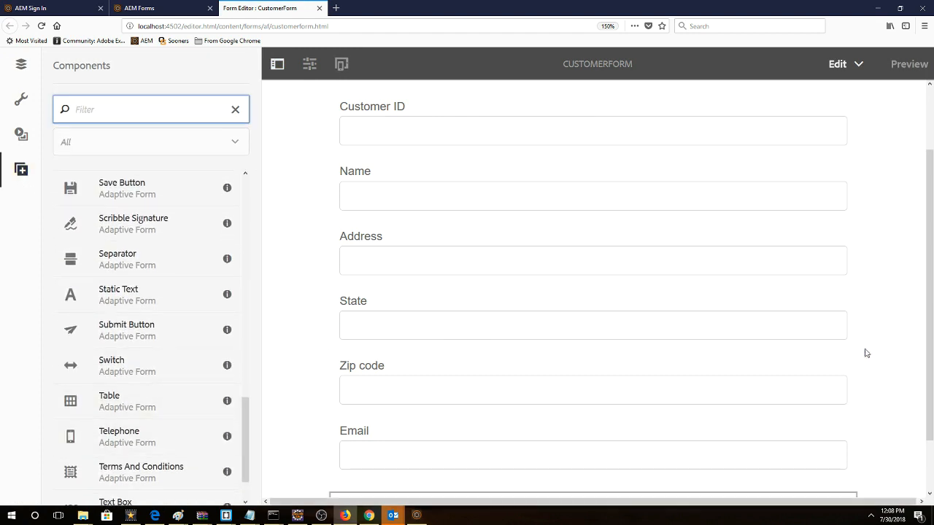
pyautogui.scroll(-1, 931, 440)
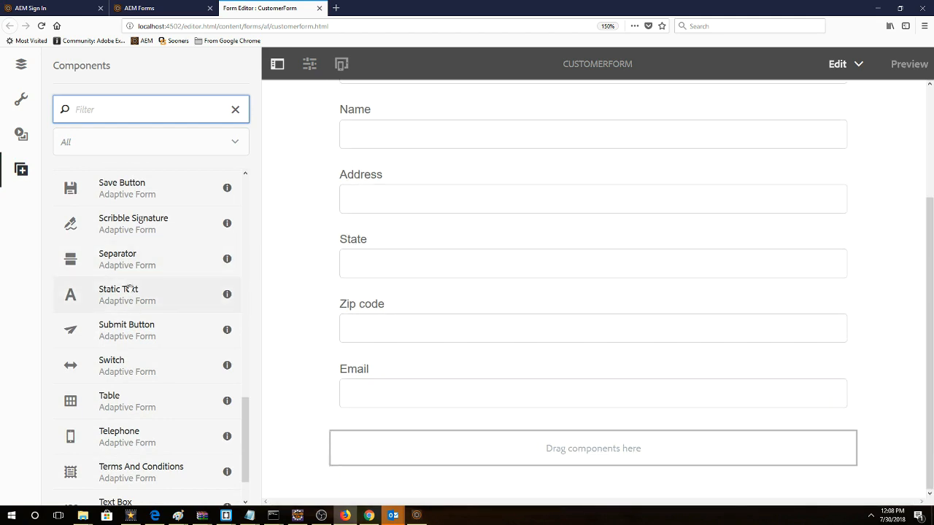
pyautogui.moveTo(101, 334); pyautogui.dragTo(694, 434)
pyautogui.click(708, 413)
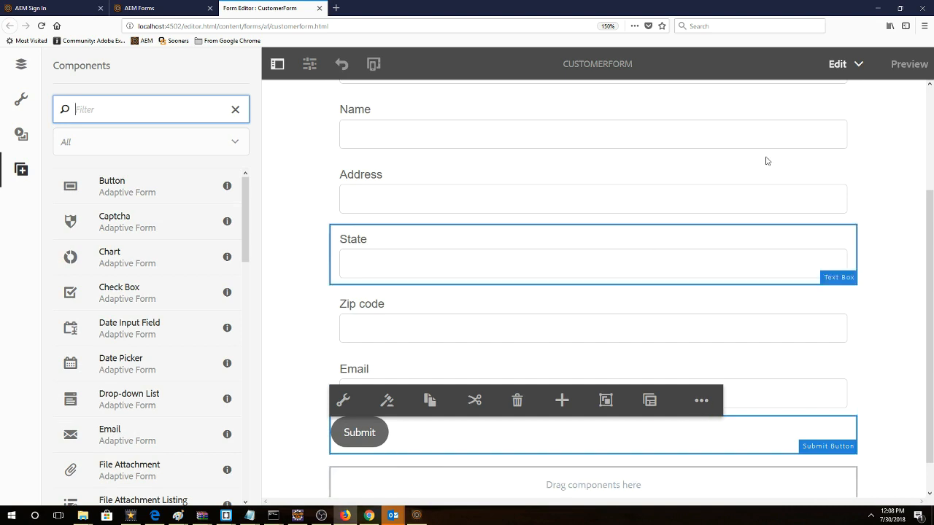
pyautogui.click(905, 73)
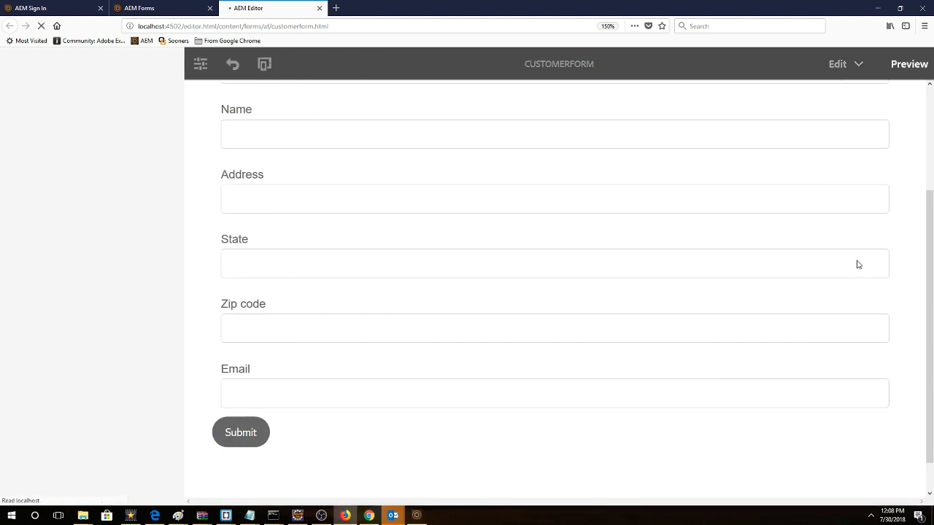